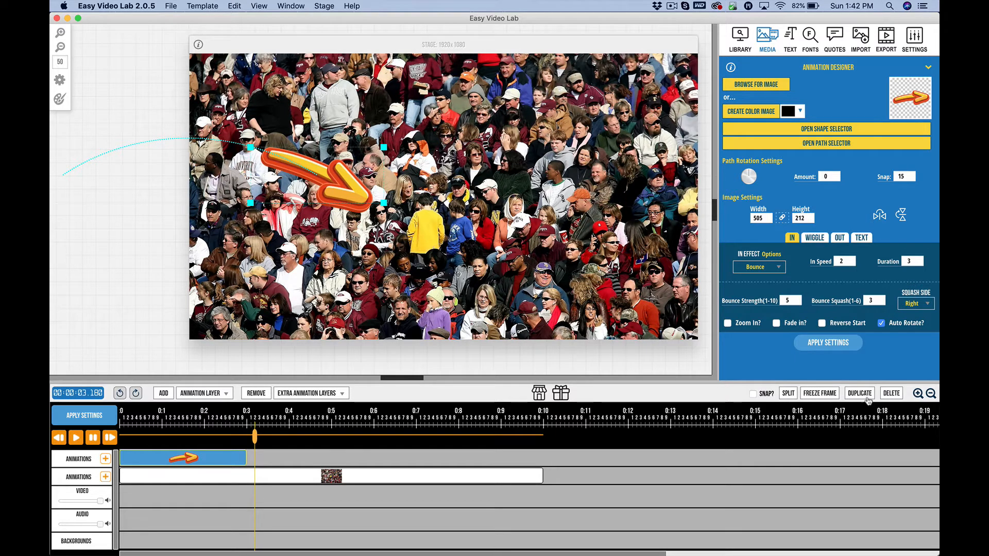
Delete the arrow block from the upper animation track and choose Bounce as the in effect
left_click(891, 393)
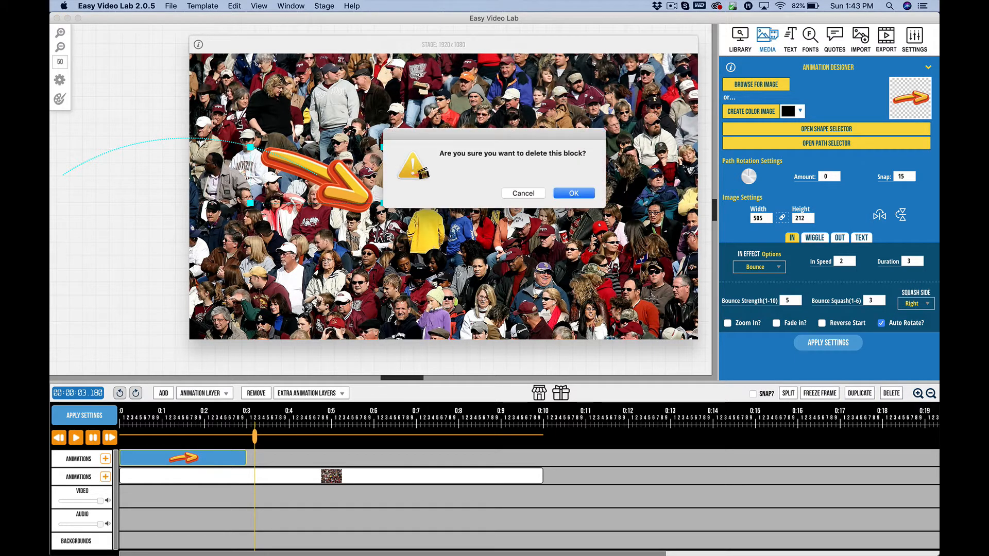
left_click(574, 193)
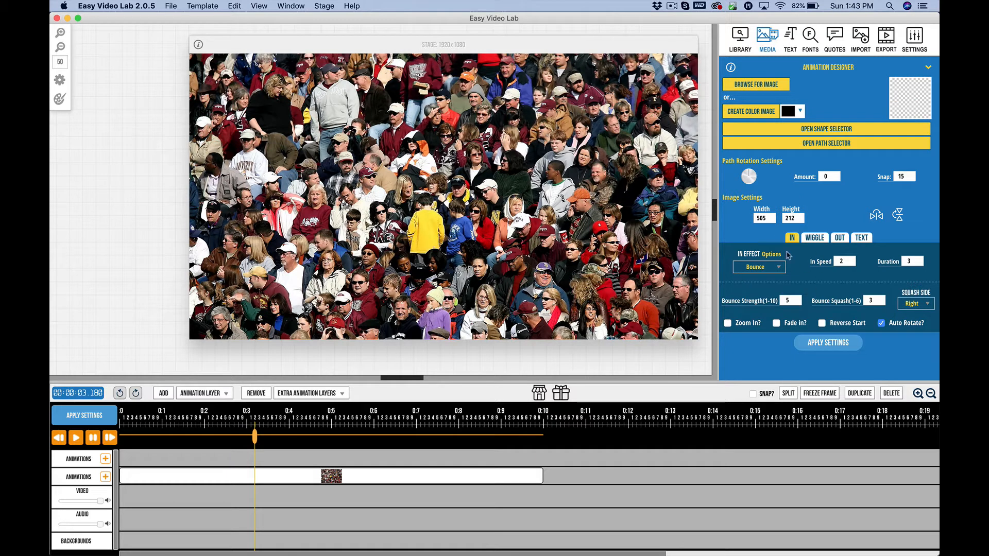
left_click(755, 269)
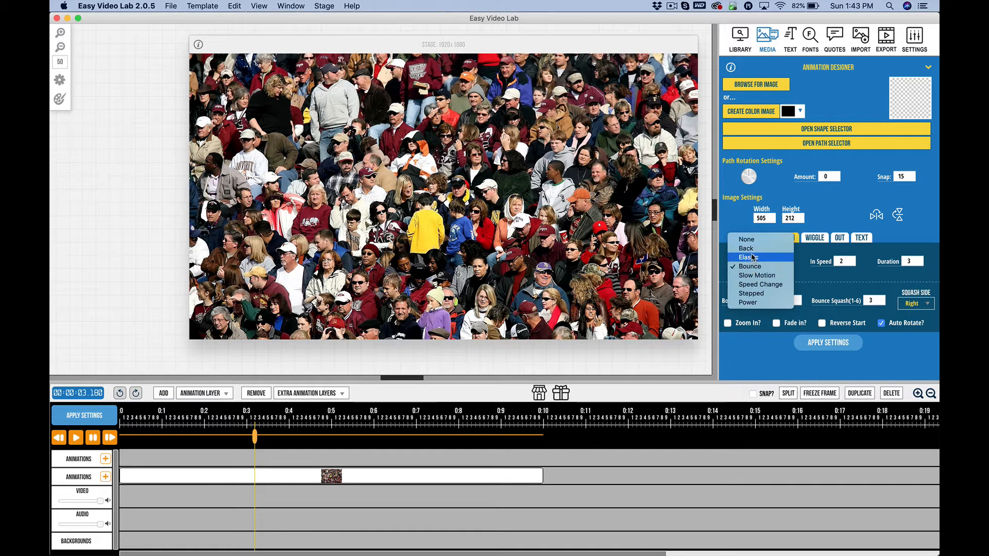
left_click(751, 267)
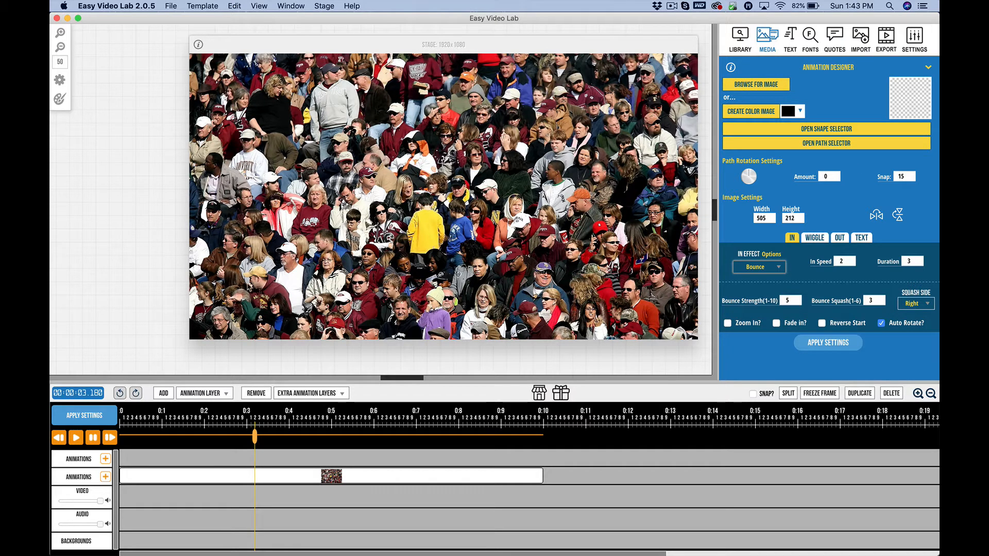
Add a block at the start of the upper animation track and fill it with the library graphic StickerArrowPointSimpleHandDrawnYellowOrangeBorderV1.png as an Animation Designer image
left_click(60, 438)
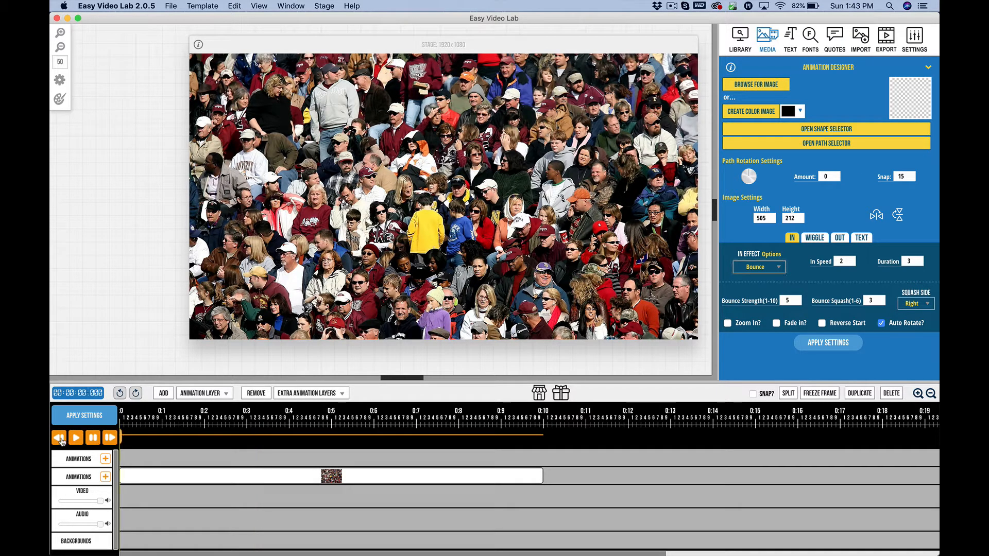
left_click(105, 458)
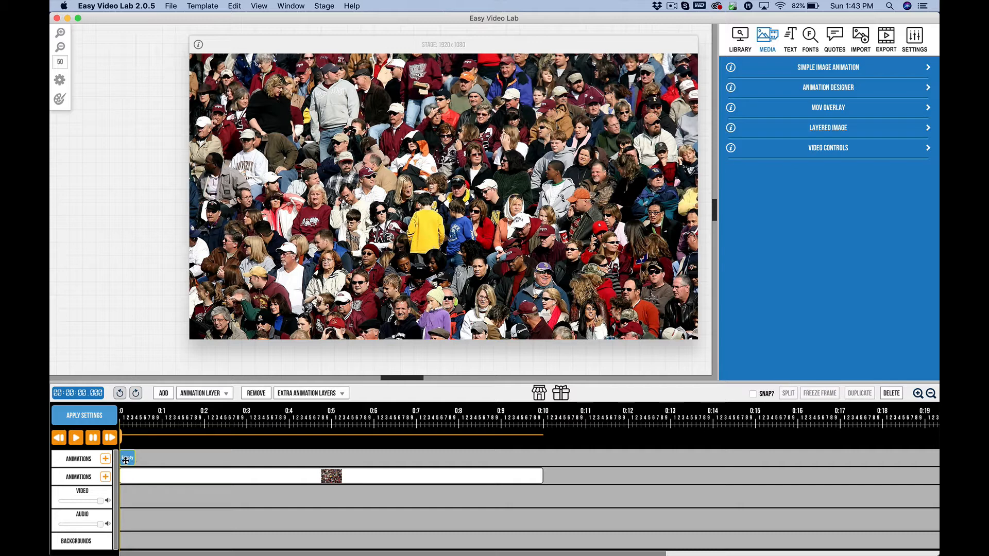
left_click(740, 35)
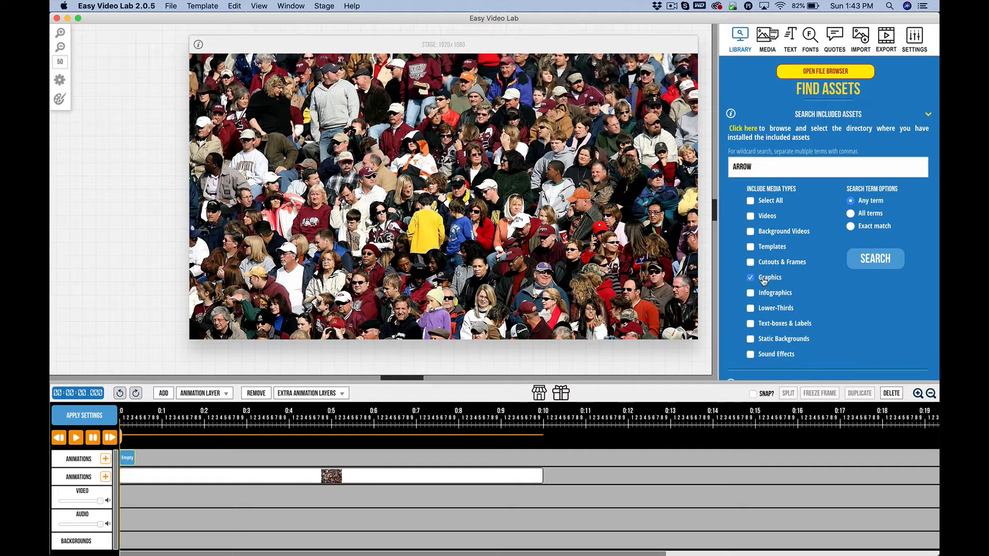
left_click(856, 251)
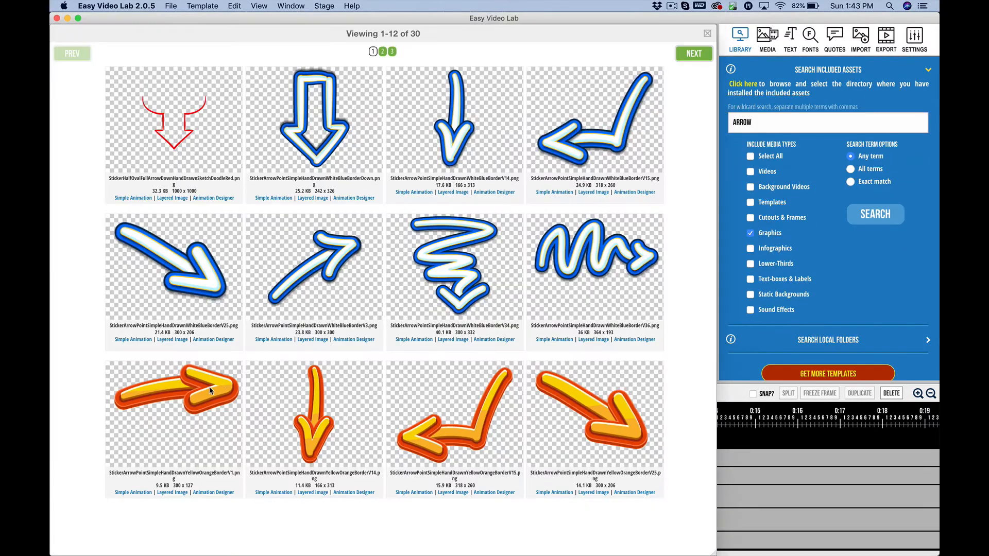
left_click(223, 493)
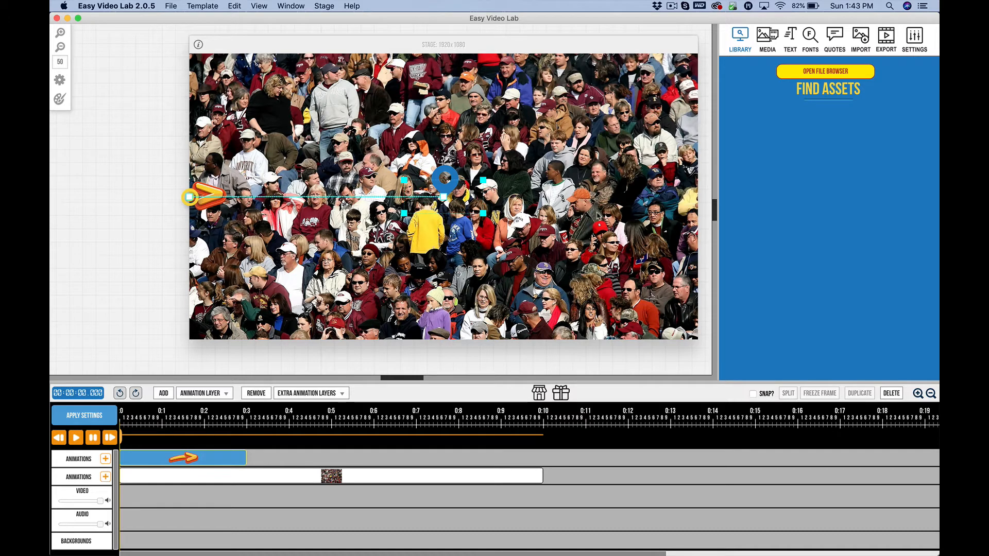
Reload the arrow block's Animation Designer settings and preview its default straight-path animation from the start
left_click(223, 478)
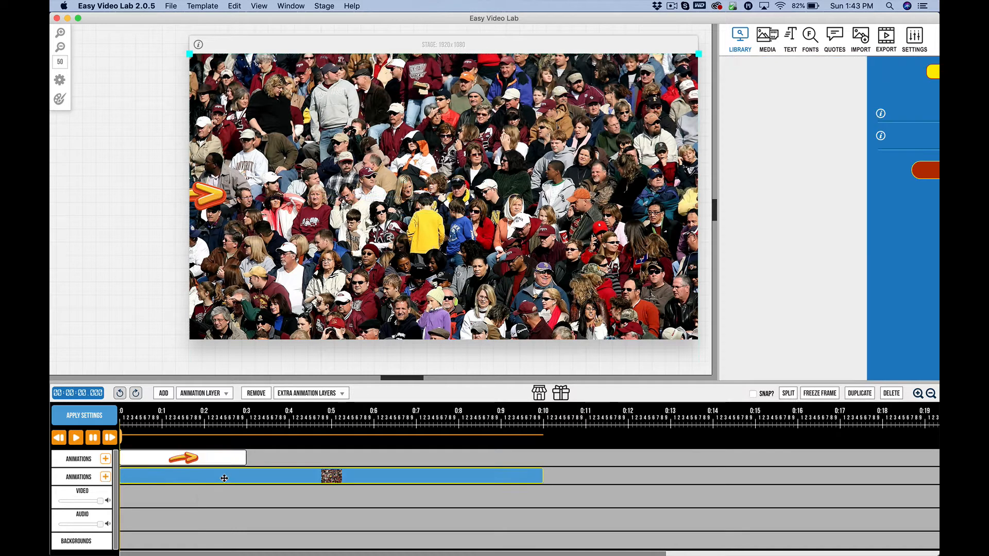
left_click(211, 462)
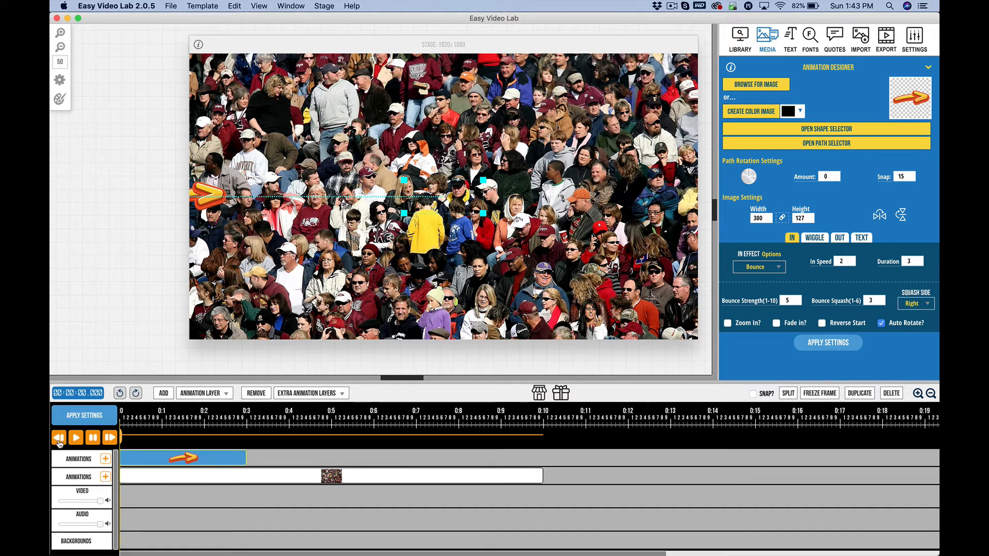
left_click(76, 439)
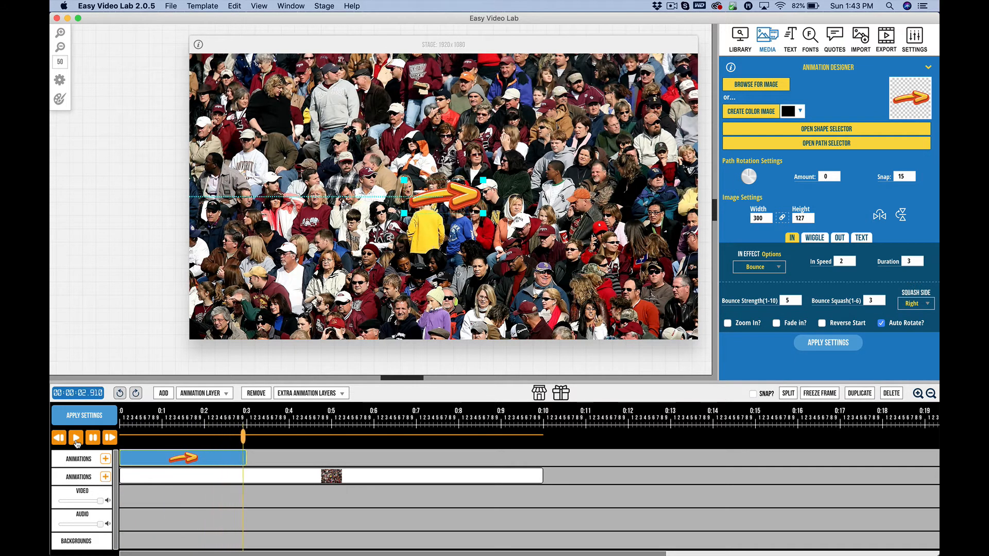
Look at the Simple Image Animation settings and return to the arrow's Animation Designer settings
left_click(833, 68)
left_click(821, 74)
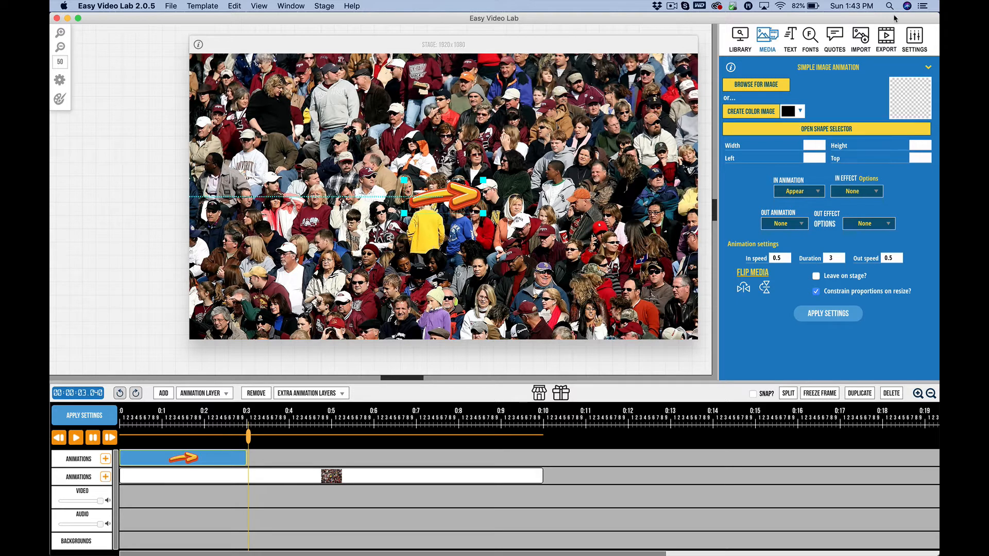
left_click(816, 69)
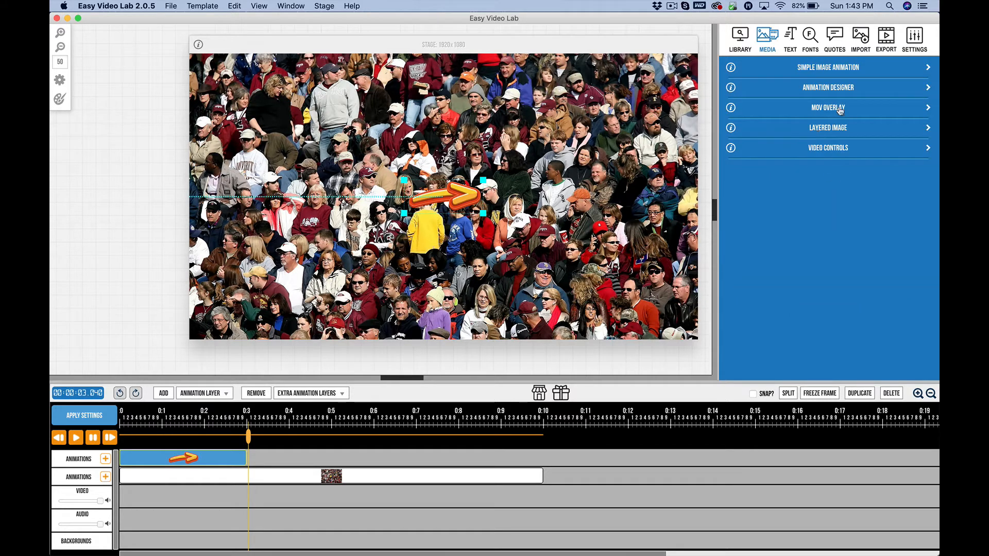
left_click(822, 93)
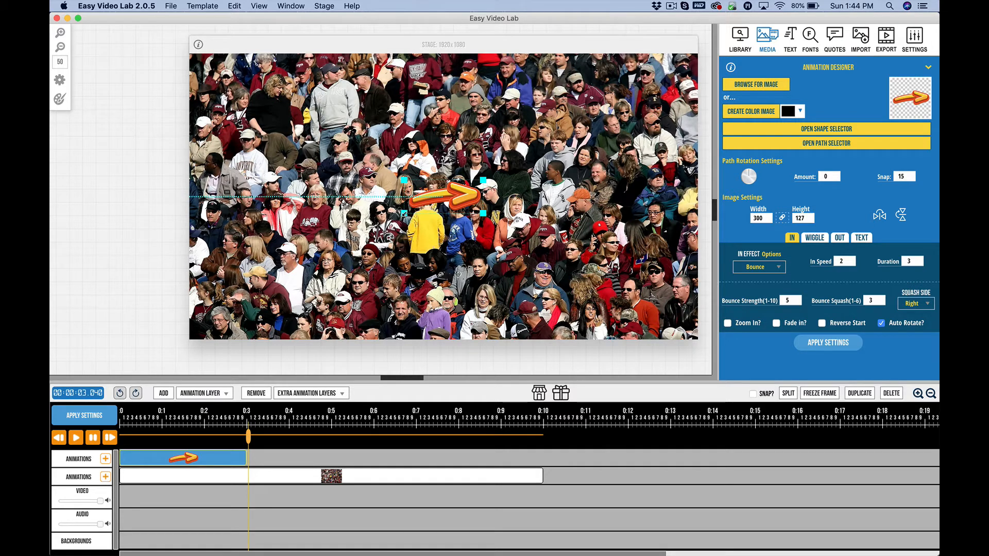
Enlarge the arrow to about 493 by 207 and move it to the left of the yellow jacket in the crowd
left_click_drag(389, 229, 349, 254)
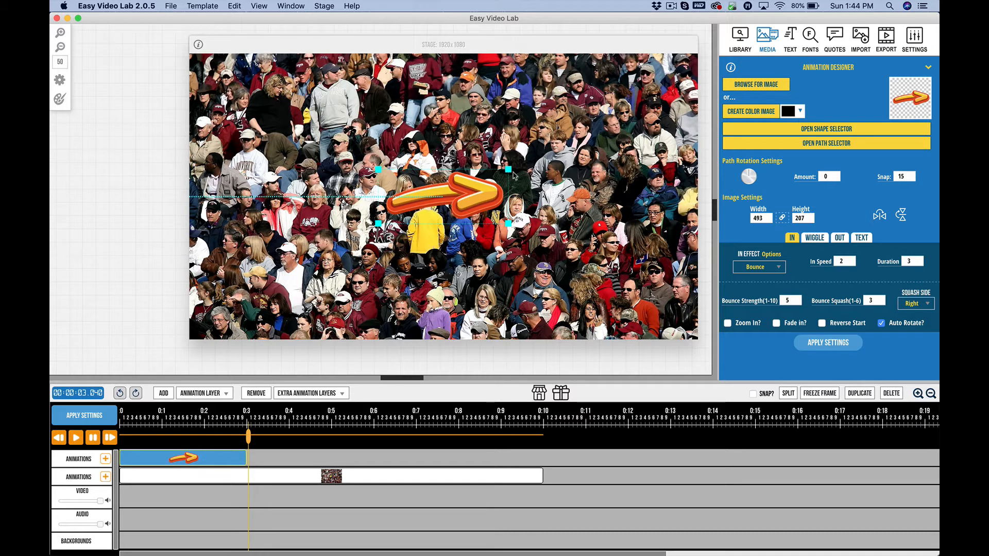
left_click_drag(479, 189, 358, 197)
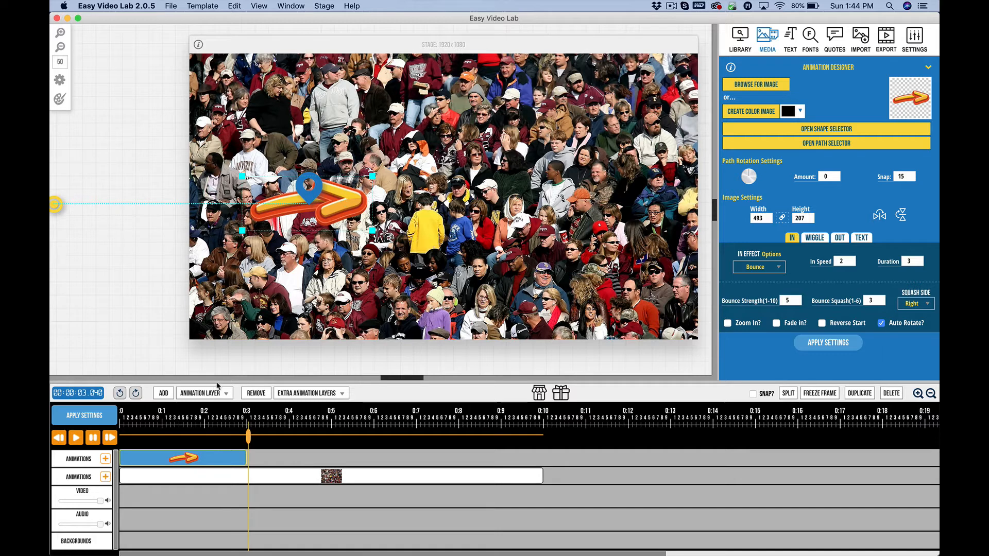
Scrub the playhead to about 0.86 s and look through the preset motion paths without choosing one
left_click_drag(248, 436, 156, 436)
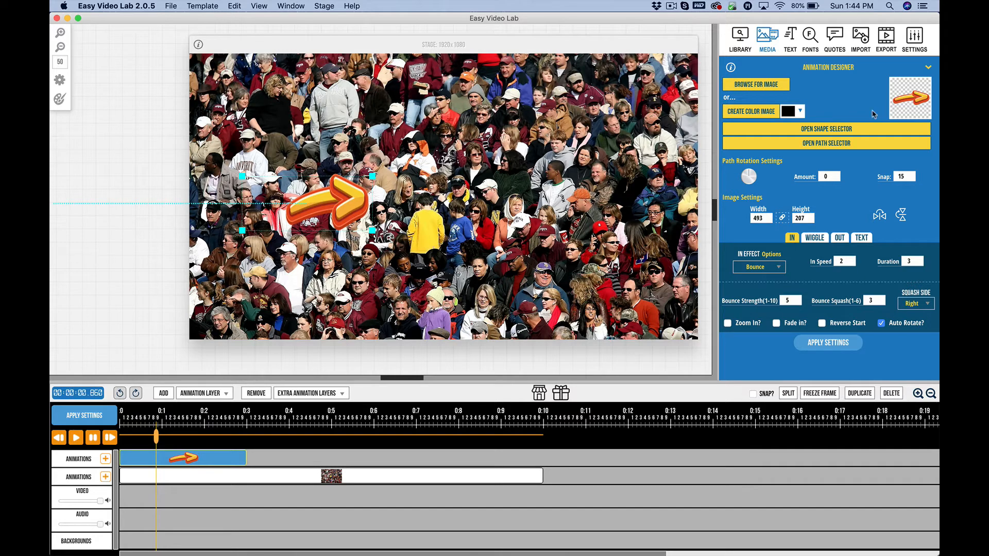
left_click(797, 144)
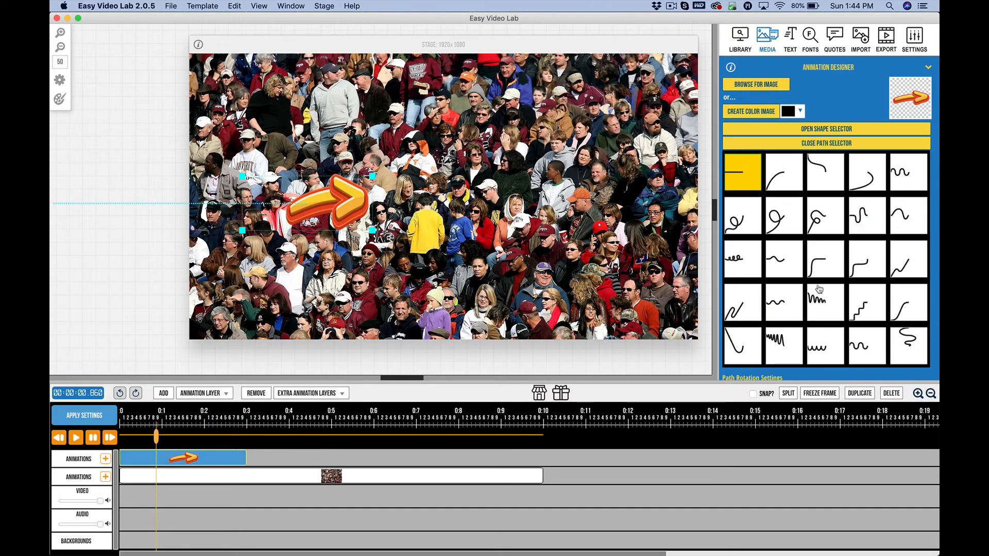
left_click(770, 144)
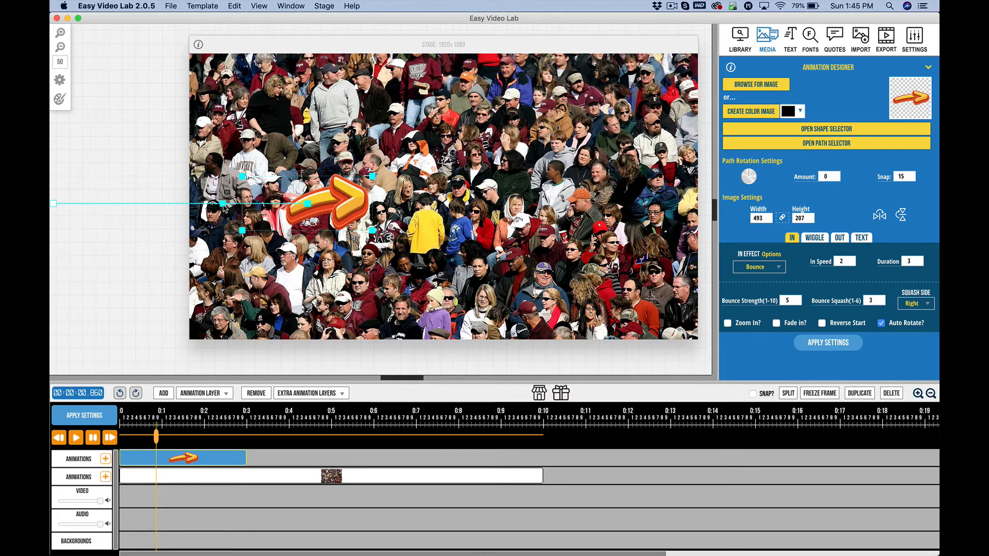
Bend the arrow's motion path into an upward arc using its anchor and curve handles, apply the settings and preview the animation
left_click_drag(223, 204, 217, 144)
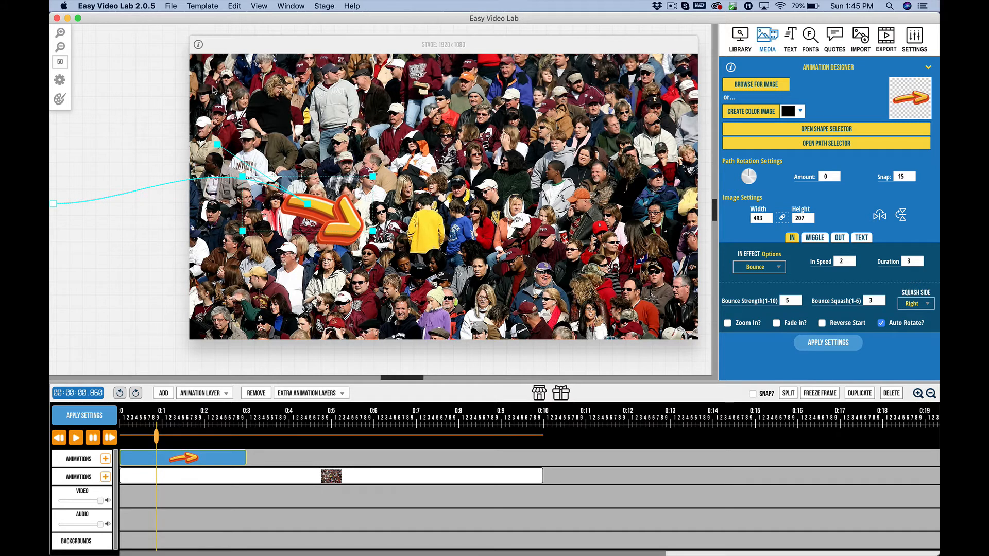
left_click_drag(213, 86, 205, 74)
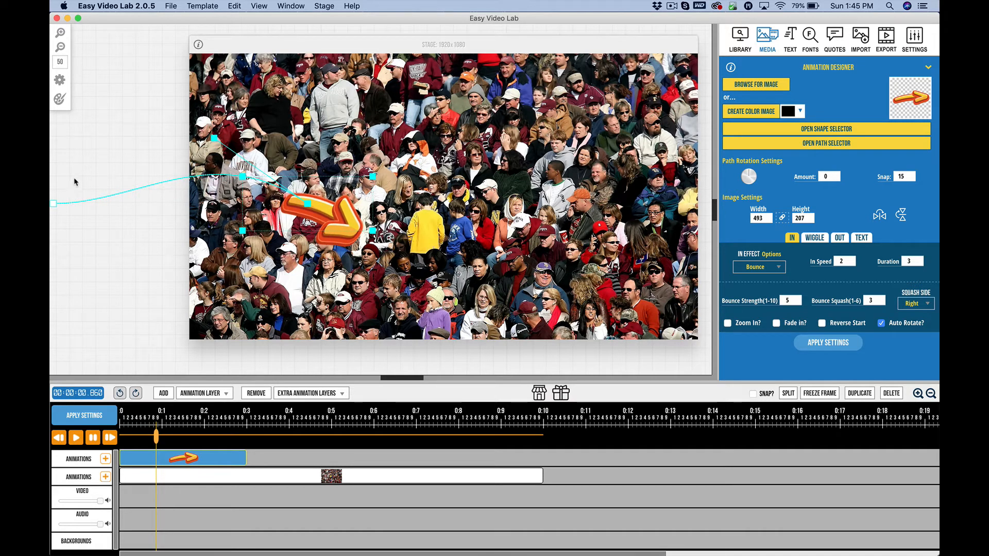
left_click(54, 205)
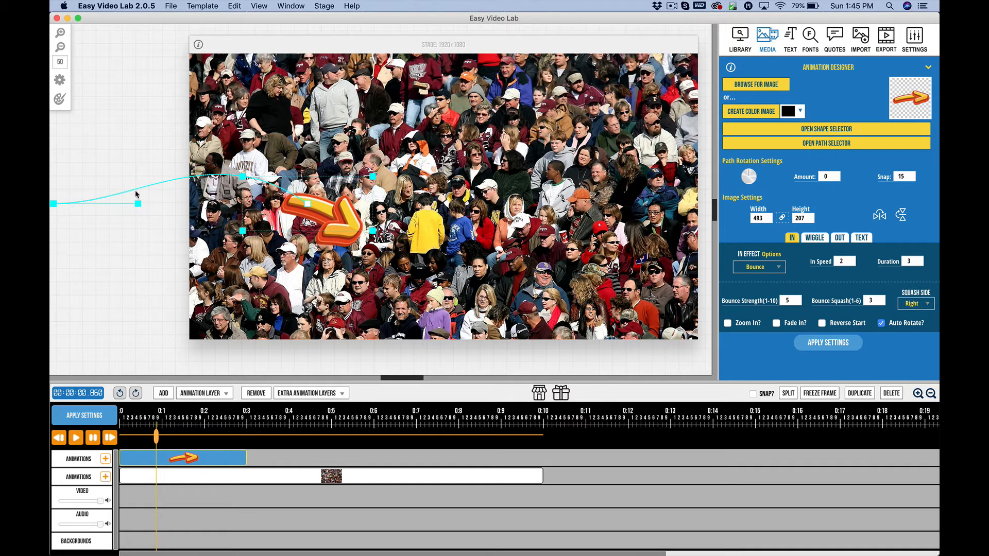
left_click_drag(138, 203, 128, 165)
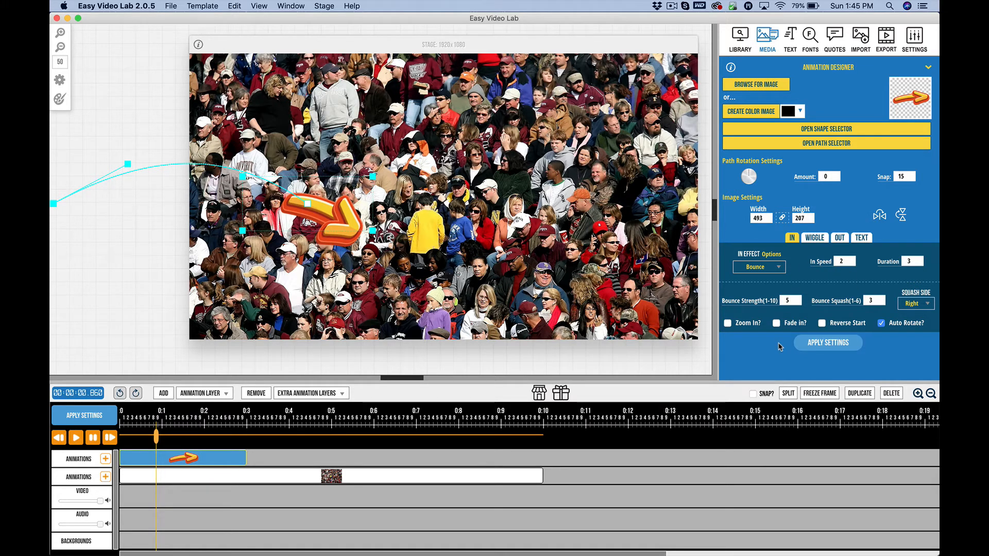
left_click(819, 345)
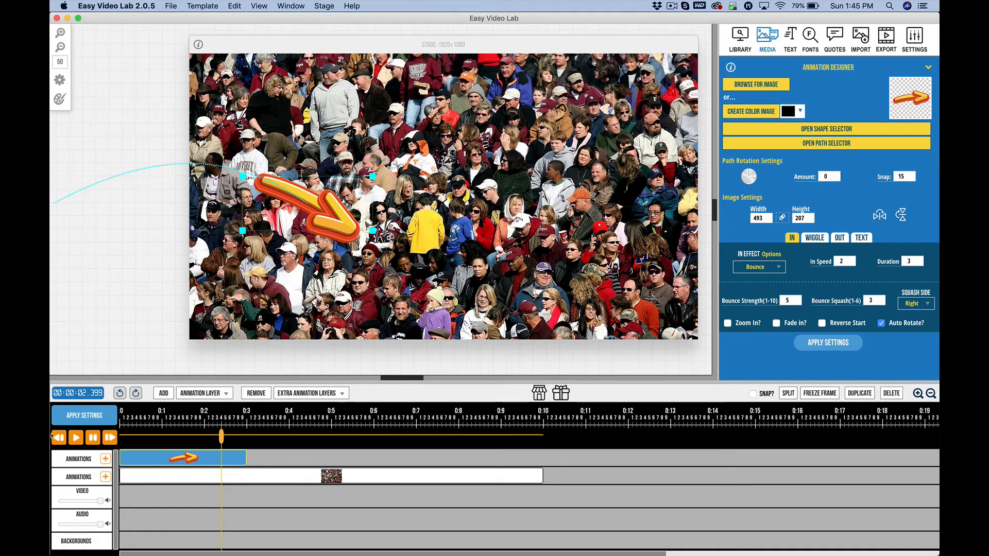
left_click(59, 438)
left_click(75, 437)
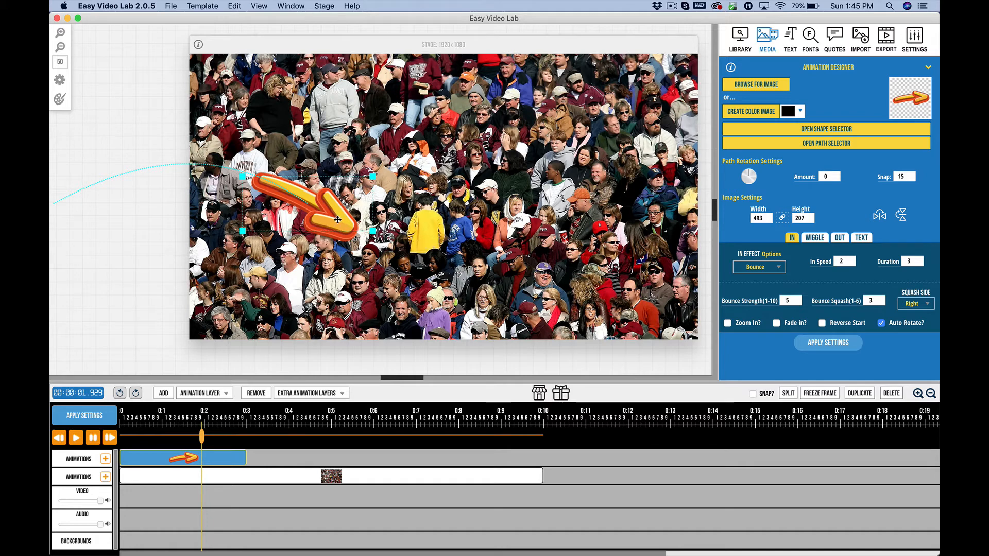
Move the arrow and its path up and slightly right so it points at the yellow jacket, and replay it from the start
left_click_drag(336, 220, 350, 189)
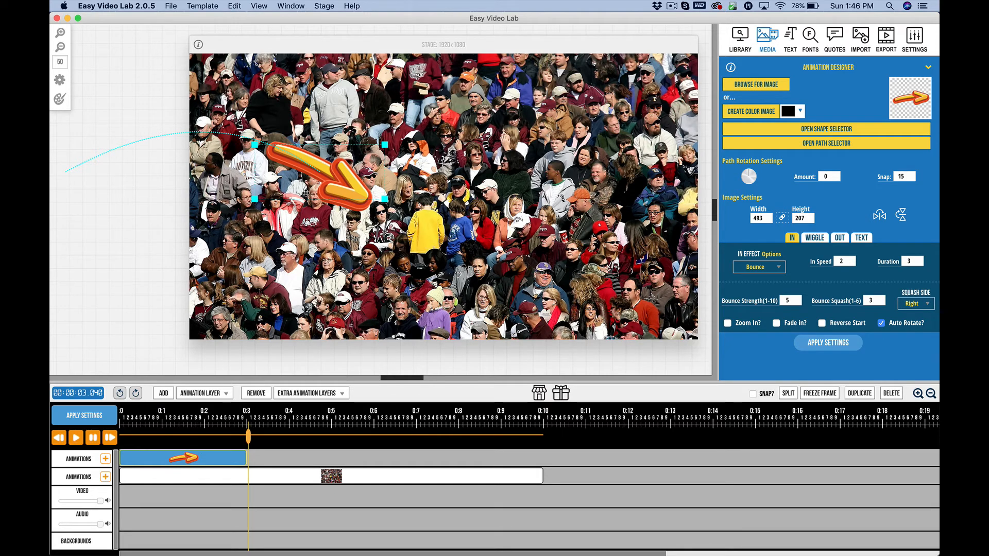
left_click(59, 438)
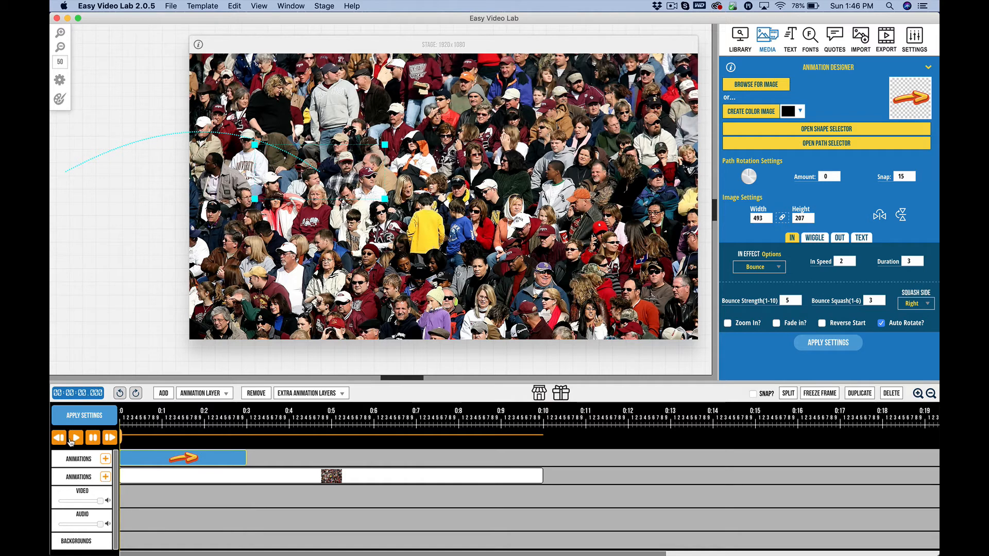
left_click(71, 440)
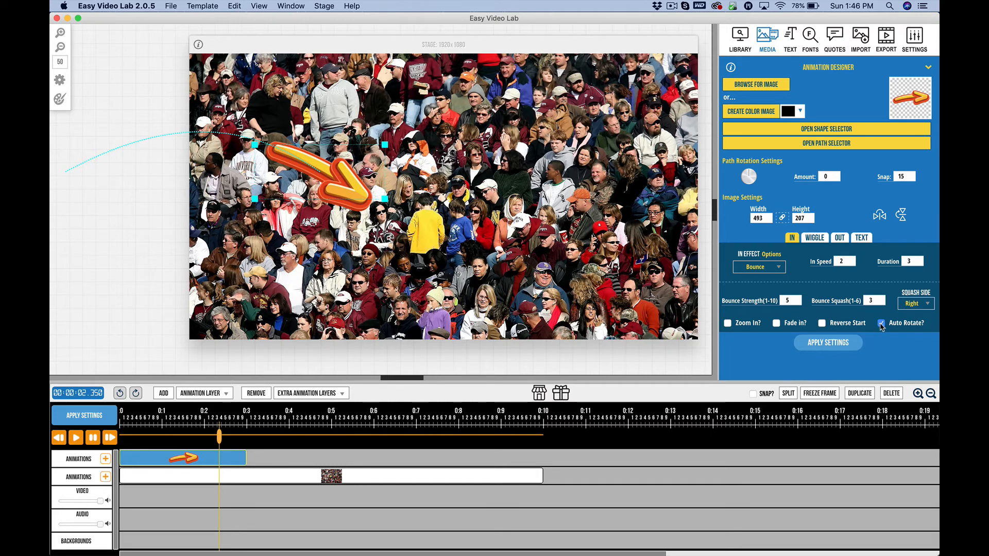
Apply the arrow animation with Auto Rotate off, turn Auto Rotate back on and reapply the settings
left_click(827, 343)
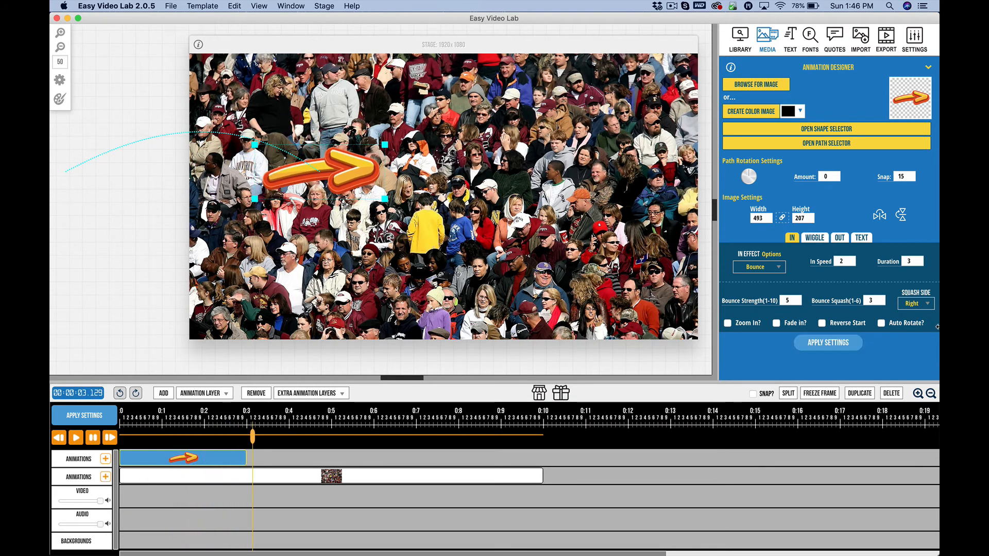
left_click(881, 323)
left_click(806, 347)
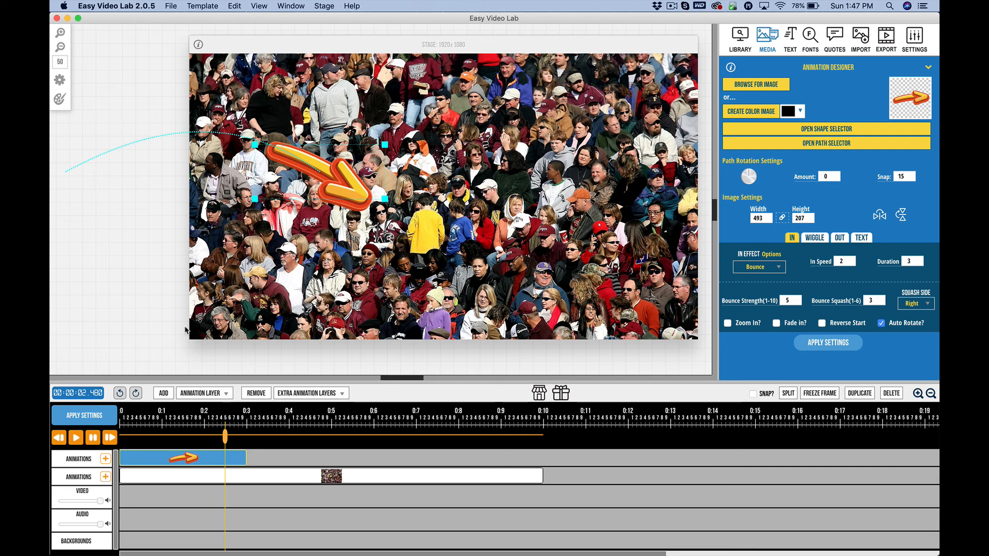
Replay the arrow animation from the start with Auto Rotate enabled
left_click(63, 439)
left_click(76, 442)
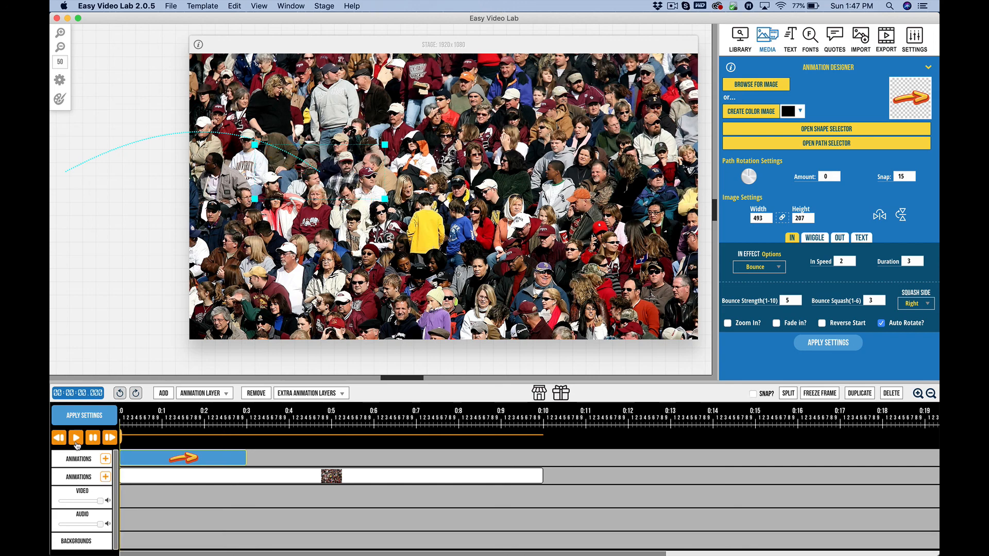